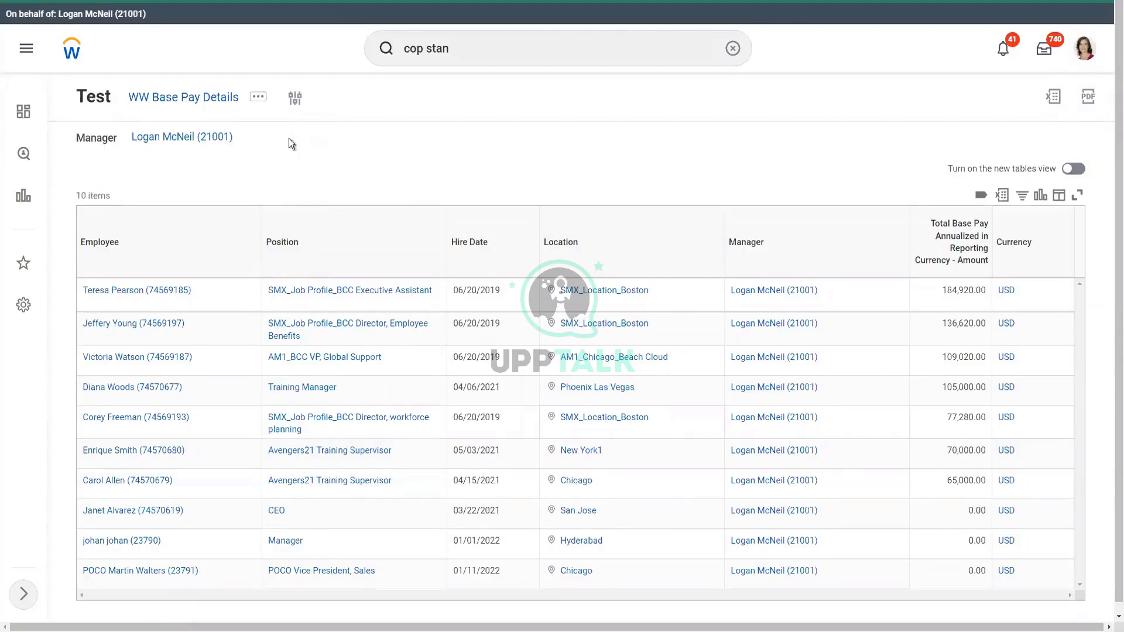
# Run the full WW Base Pay Details report, searching for and selecting the manager in the prompt.
pyautogui.click(255, 103)
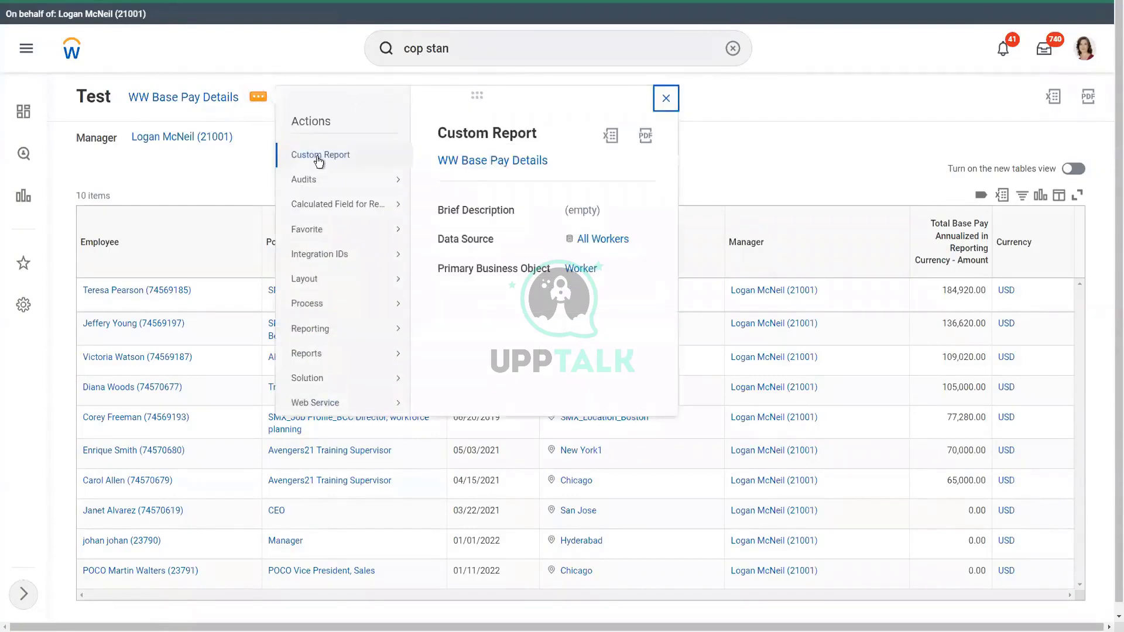
pyautogui.moveTo(320, 154)
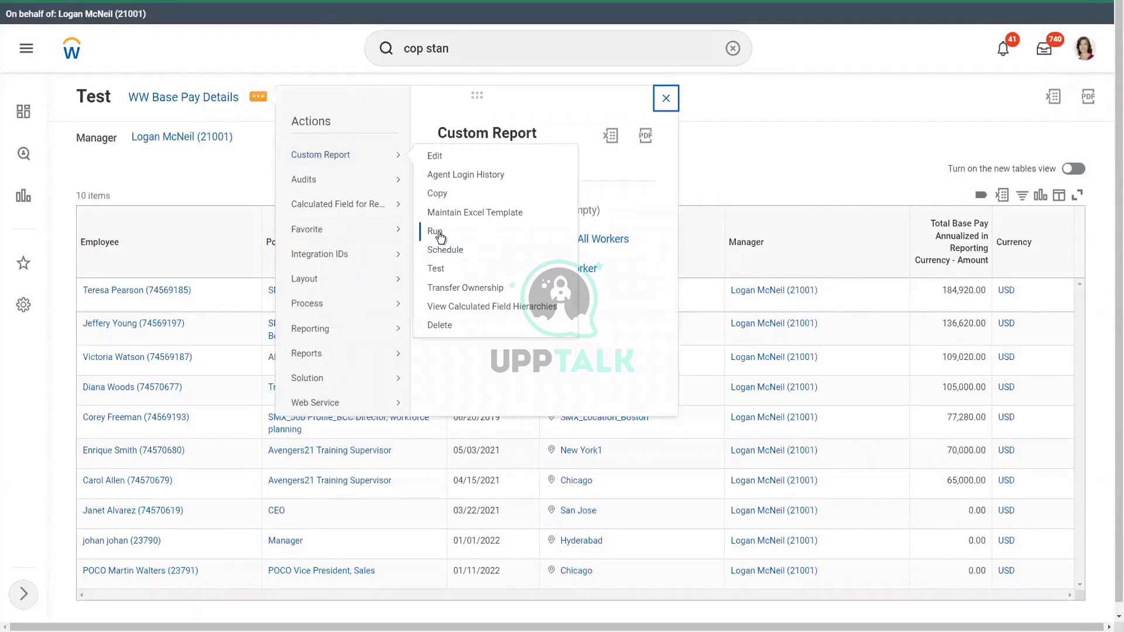
pyautogui.click(439, 233)
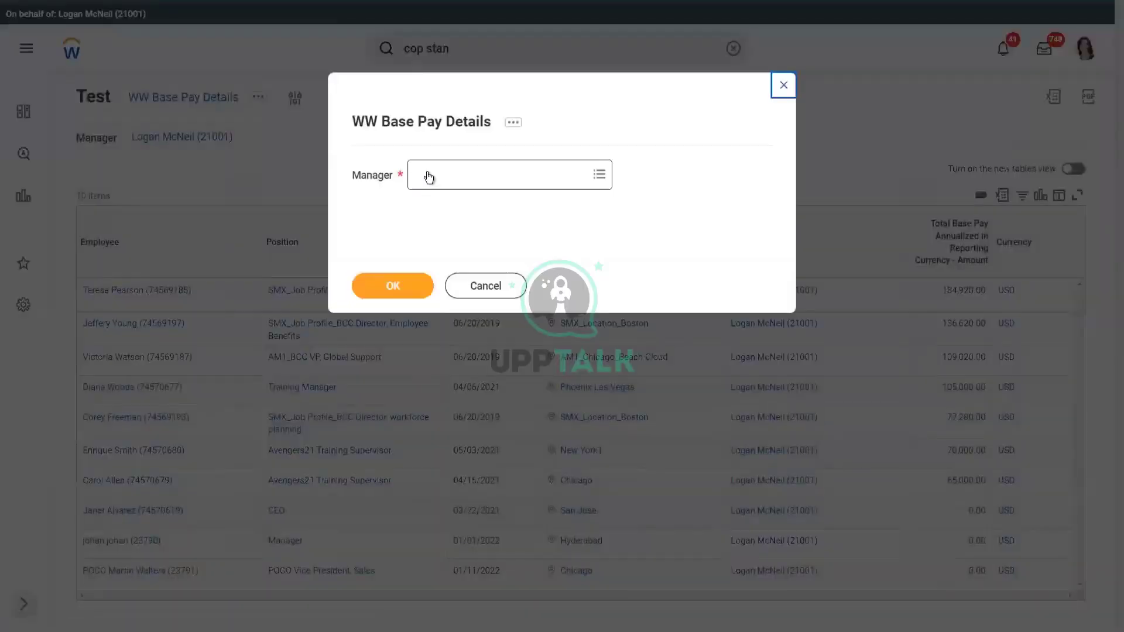
pyautogui.click(429, 173)
pyautogui.write('lmcneil')
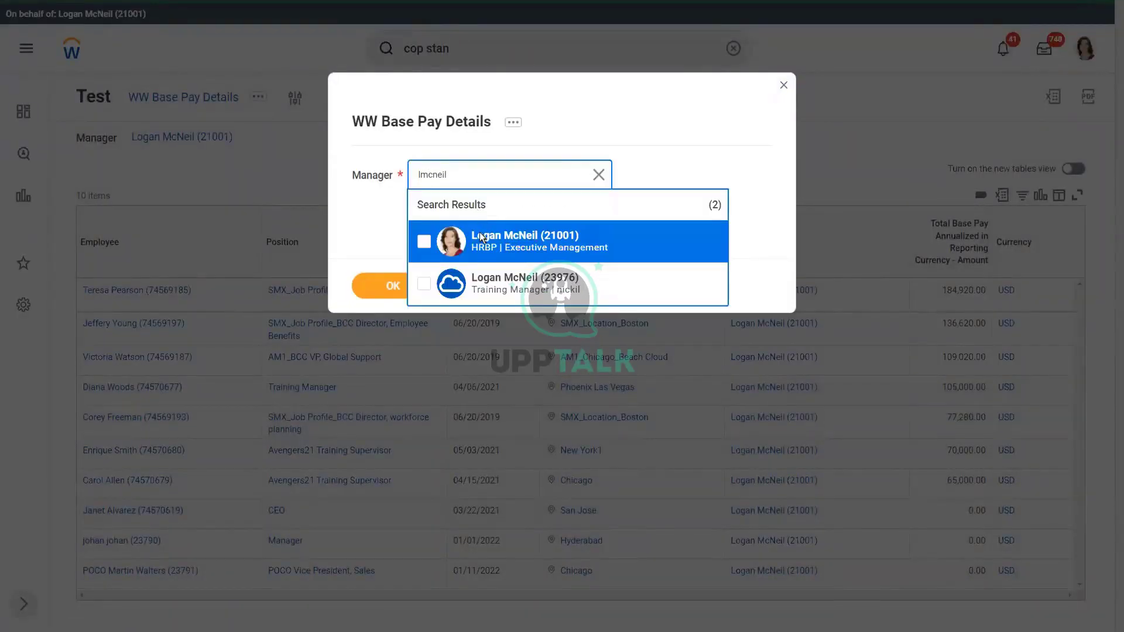
pyautogui.click(498, 270)
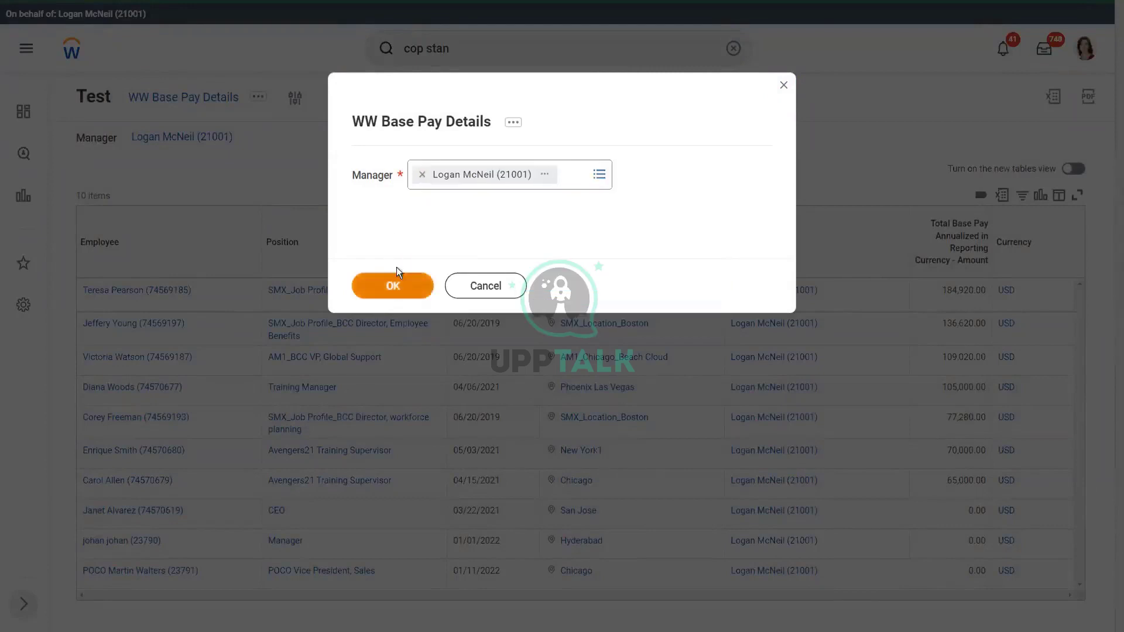
pyautogui.click(392, 285)
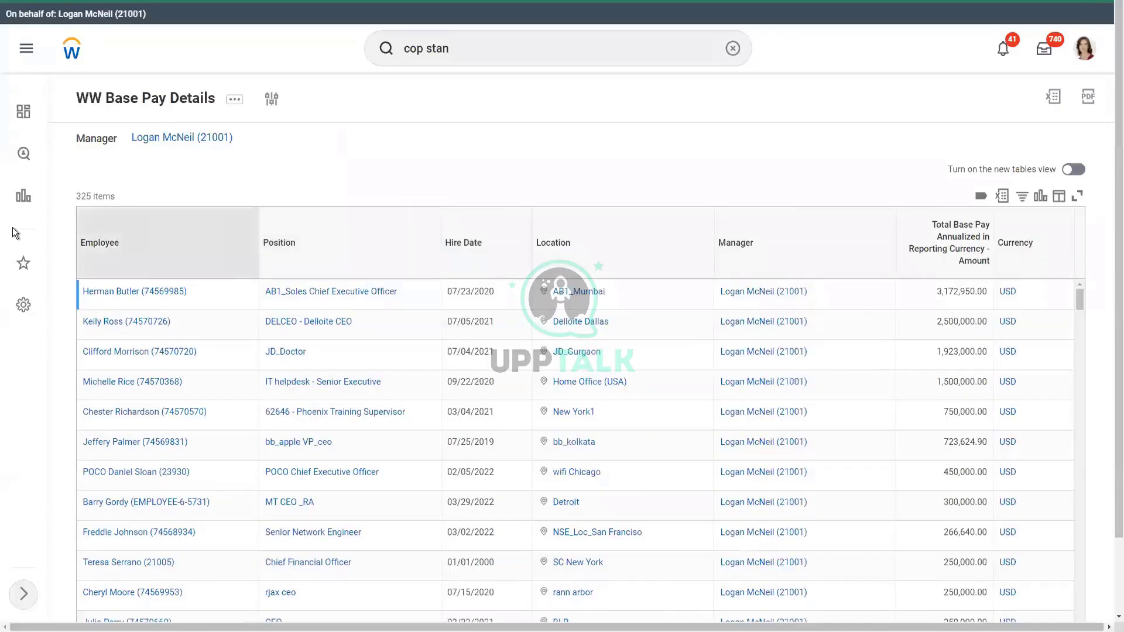
# Scroll through the 325-employee results ordered by annualized base pay, highest first.
pyautogui.moveTo(75, 198); pyautogui.dragTo(139, 198)
pyautogui.click(142, 198)
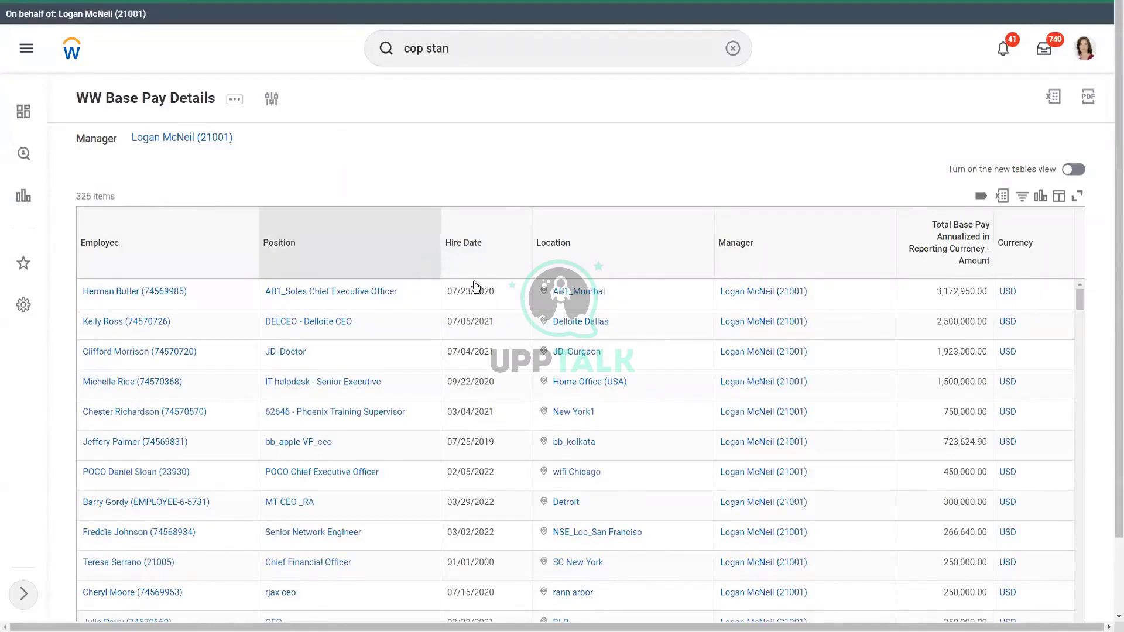
pyautogui.scroll(-5, 560, 360)
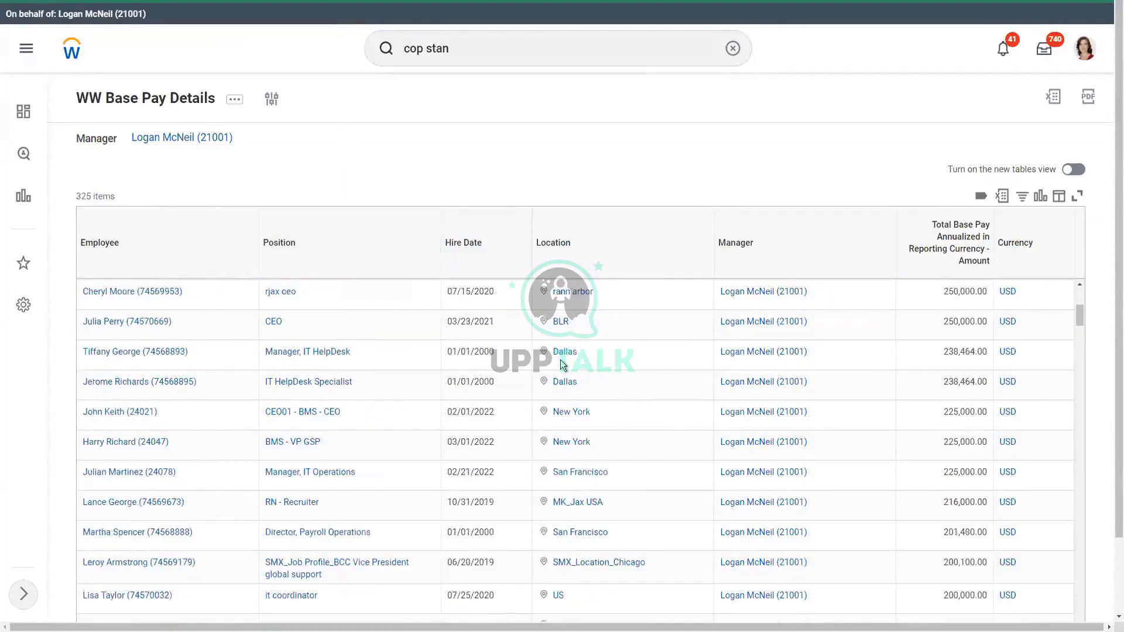
pyautogui.scroll(-5, 560, 359)
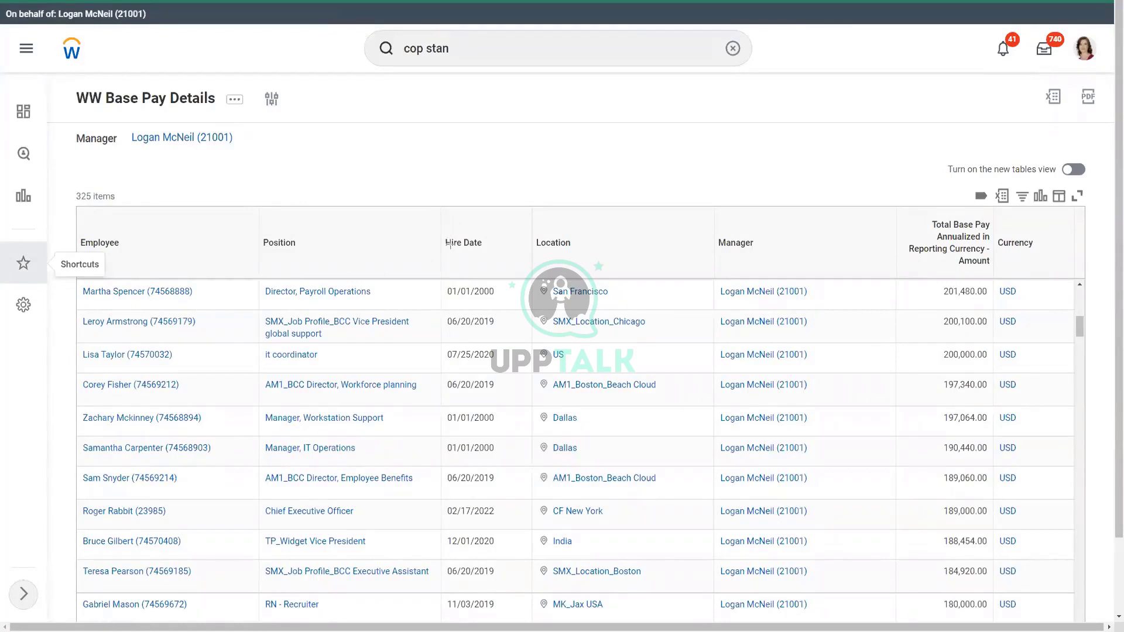
pyautogui.moveTo(435, 212); pyautogui.dragTo(505, 263)
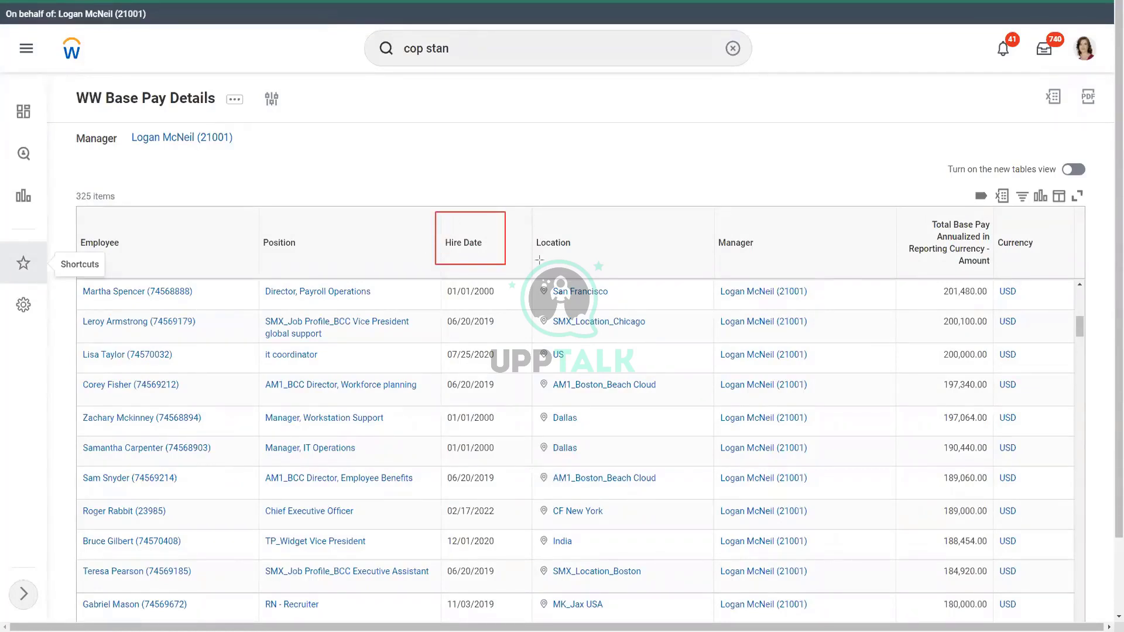
pyautogui.moveTo(531, 216); pyautogui.dragTo(608, 276)
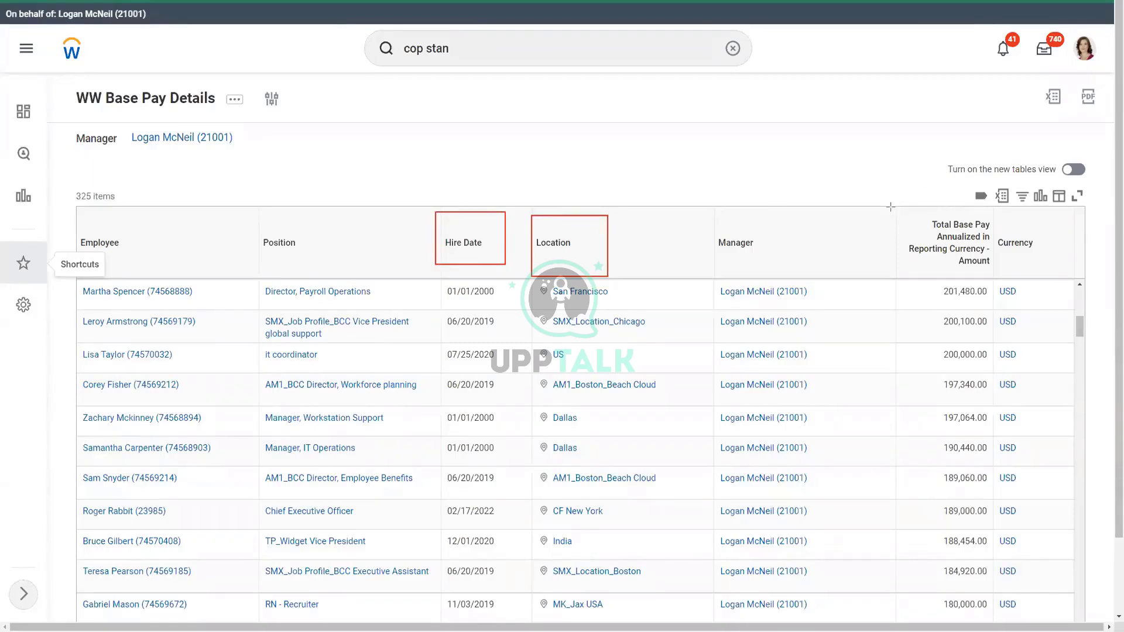
pyautogui.moveTo(896, 207); pyautogui.dragTo(995, 277)
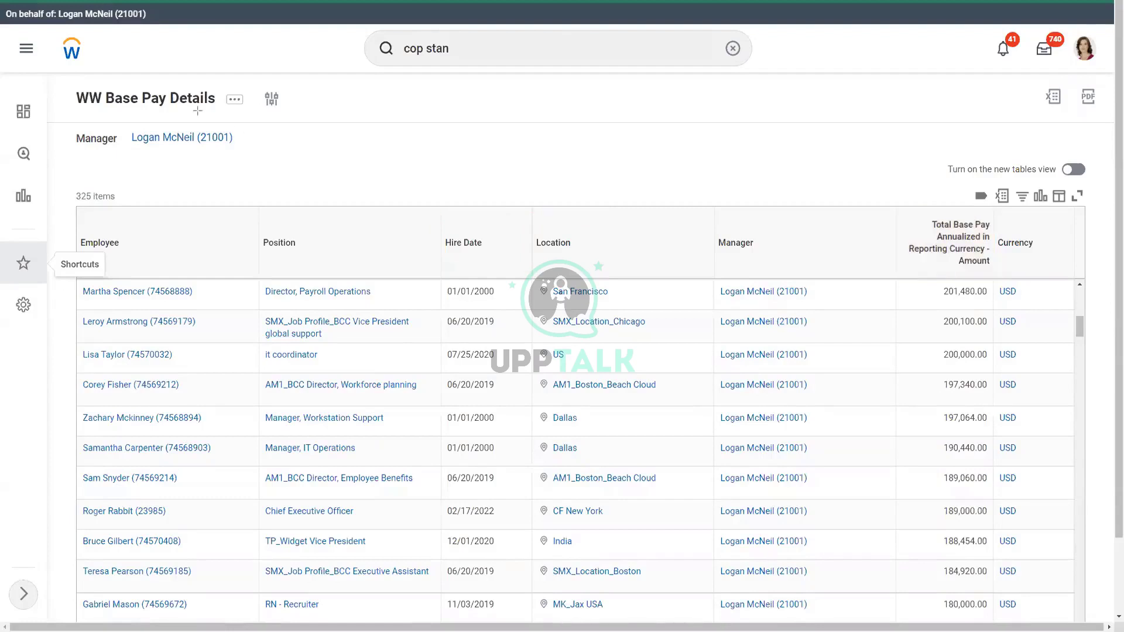
# Open the report definition for editing and scroll down to its six-column Columns table.
pyautogui.click(236, 103)
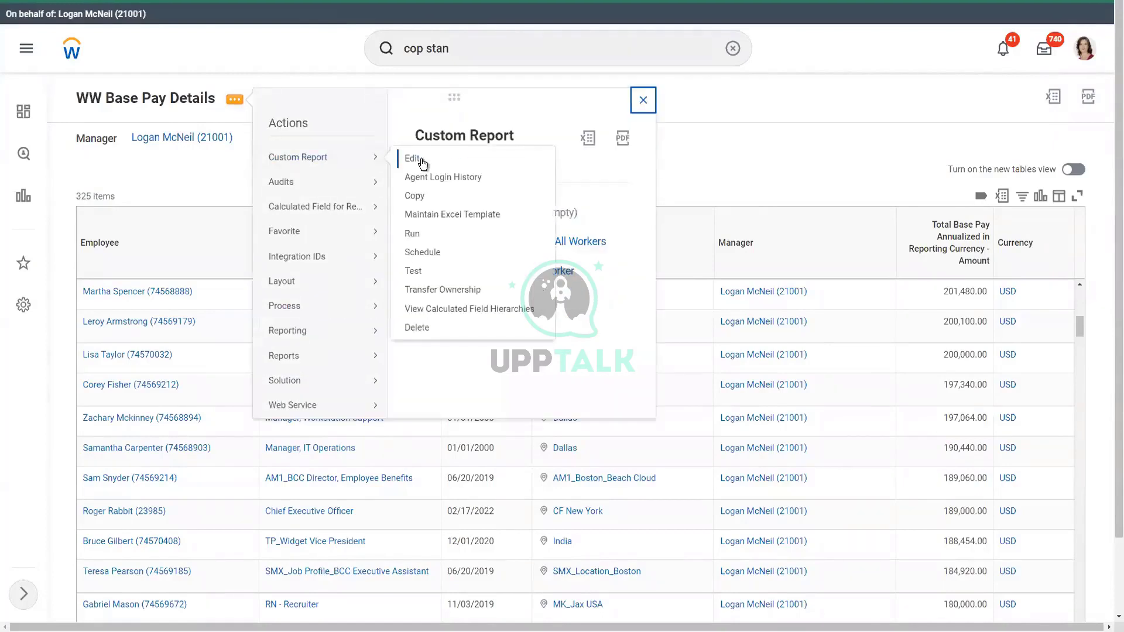
pyautogui.click(413, 158)
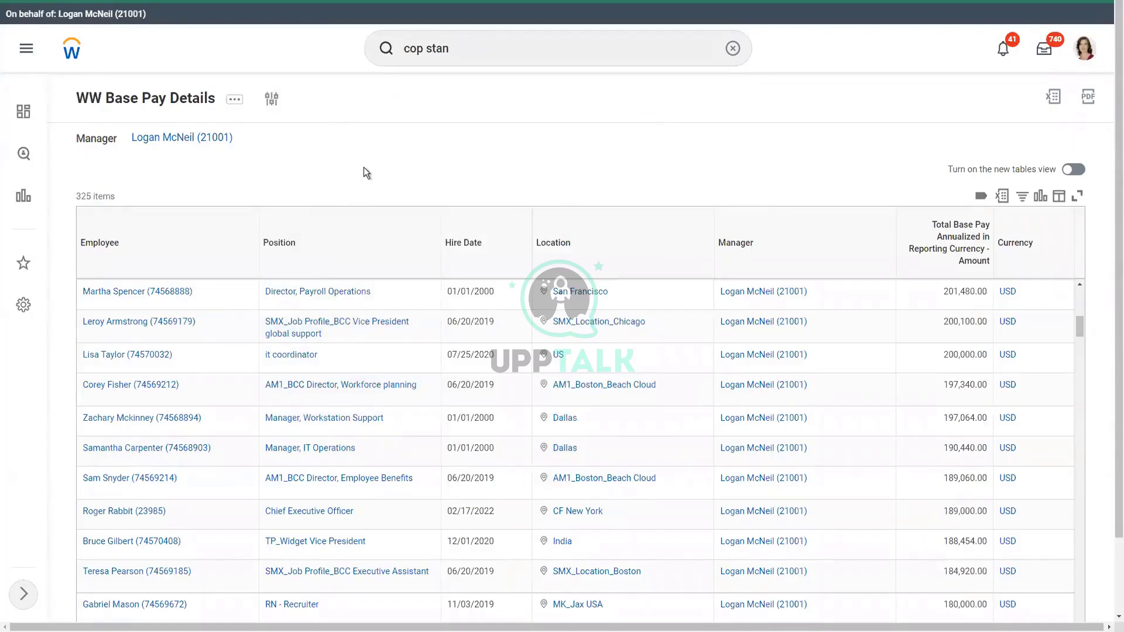
pyautogui.scroll(-3, 459, 239)
pyautogui.scroll(-1, 461, 240)
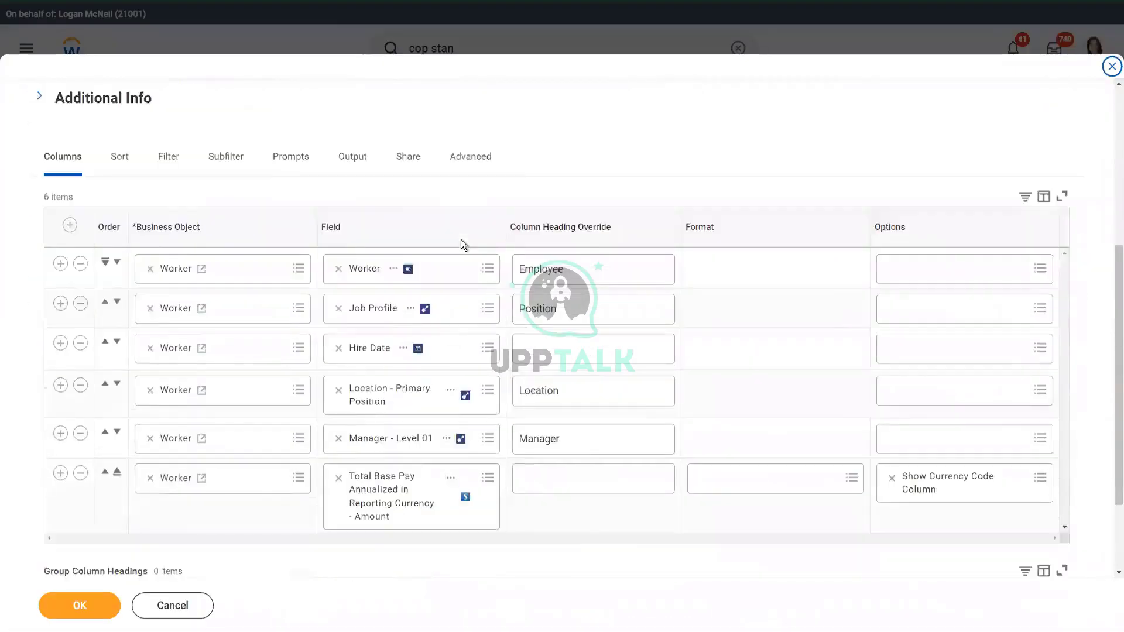
pyautogui.scroll(-1, 461, 240)
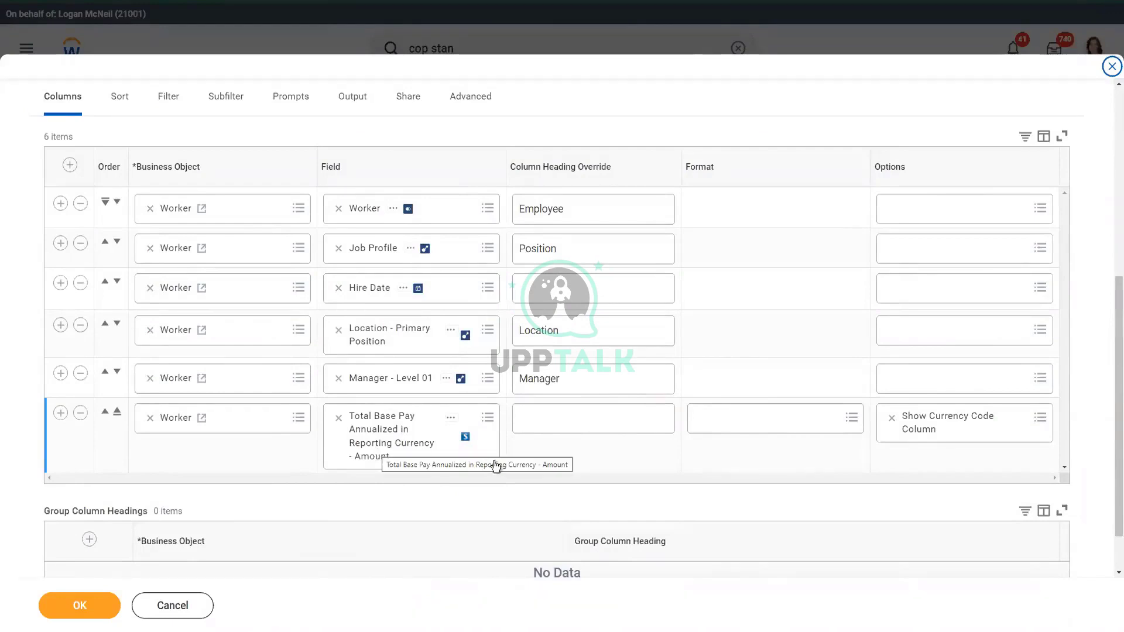
pyautogui.click(562, 416)
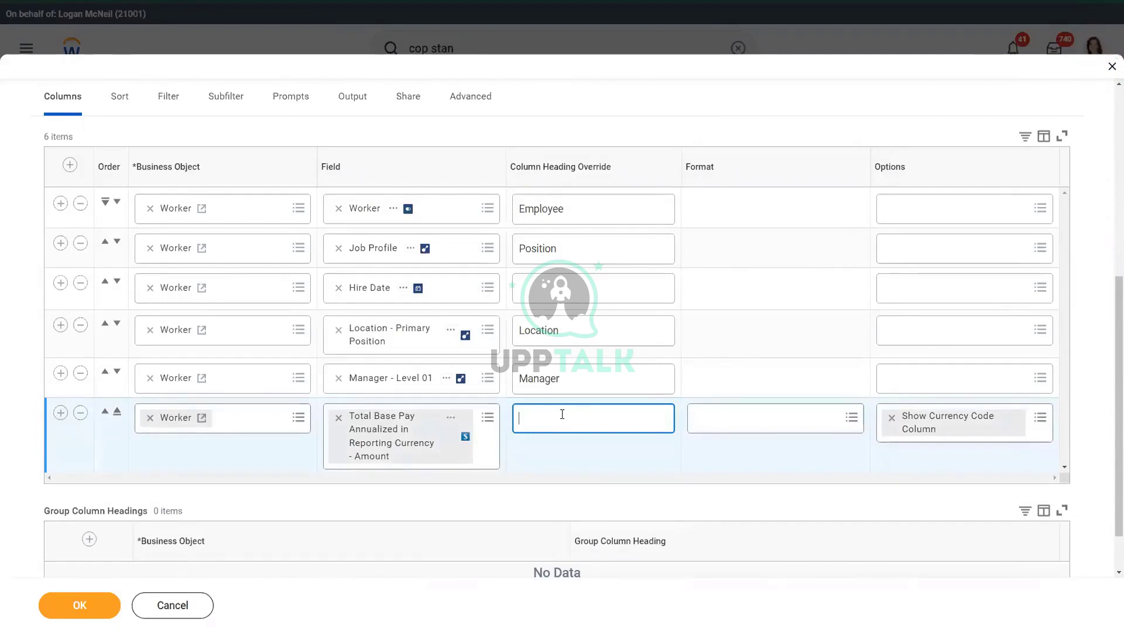
# Set the annualized base pay column heading override to 'Annualized Amount'.
pyautogui.write('Ann')
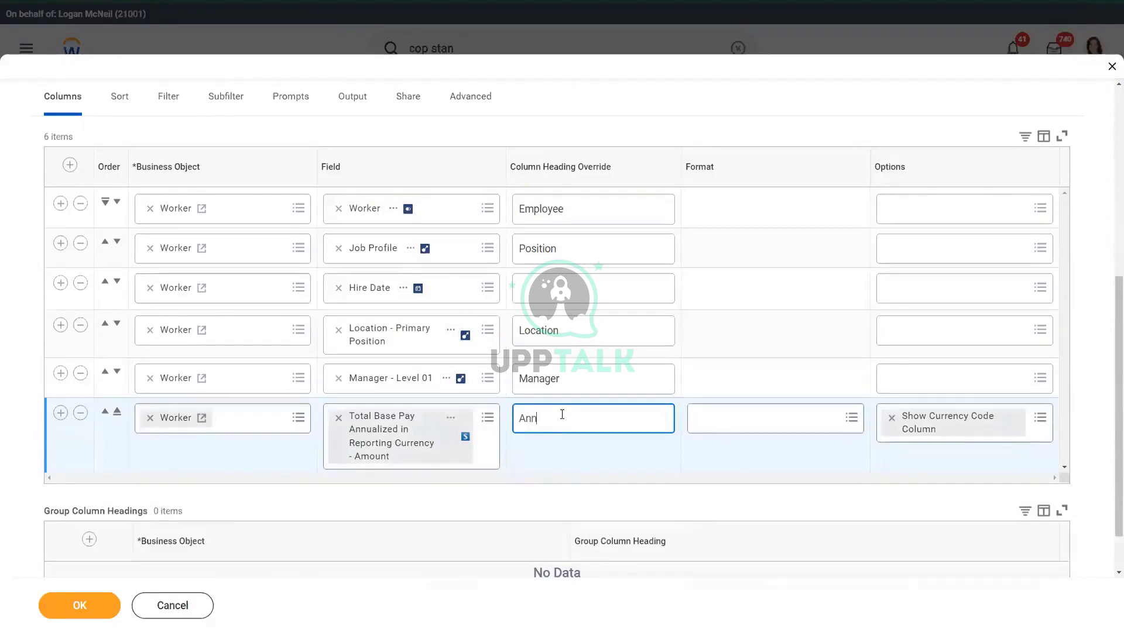
pyautogui.write('ualized ')
pyautogui.write('Amount')
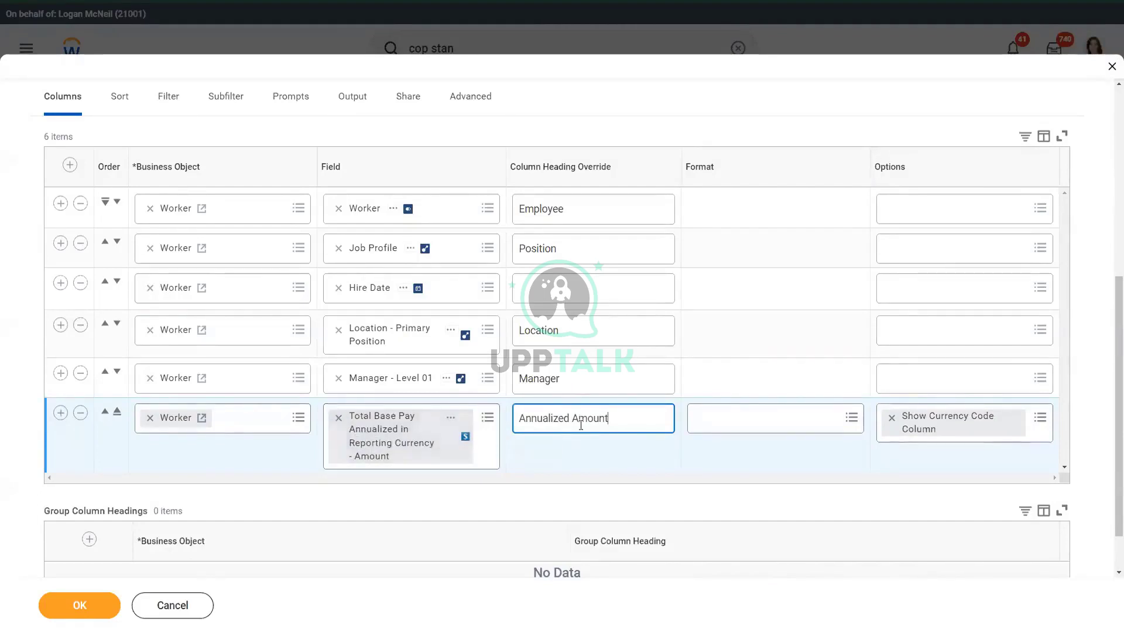
pyautogui.tripleClick(567, 414)
pyautogui.click(616, 415)
# Set the Hire Date column heading override to 'Date of Hire', then view the Sort settings.
pyautogui.click(554, 284)
pyautogui.write('Date')
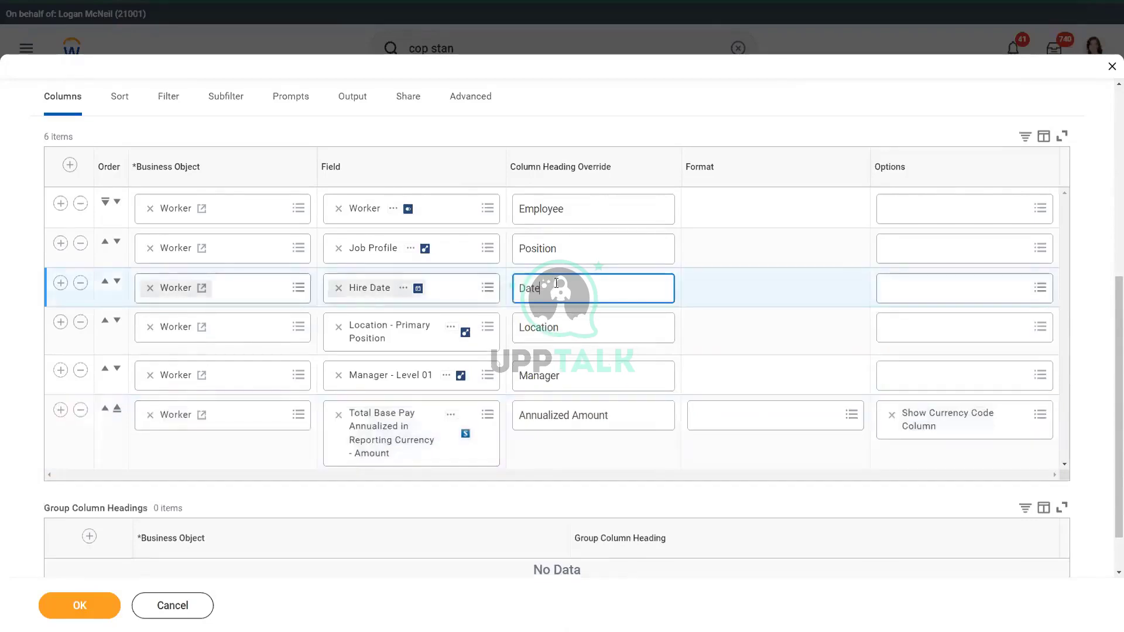
pyautogui.write(' of Hire')
pyautogui.press('BackSpace')
pyautogui.write('H')
pyautogui.hotkey('ctrl', 'a')
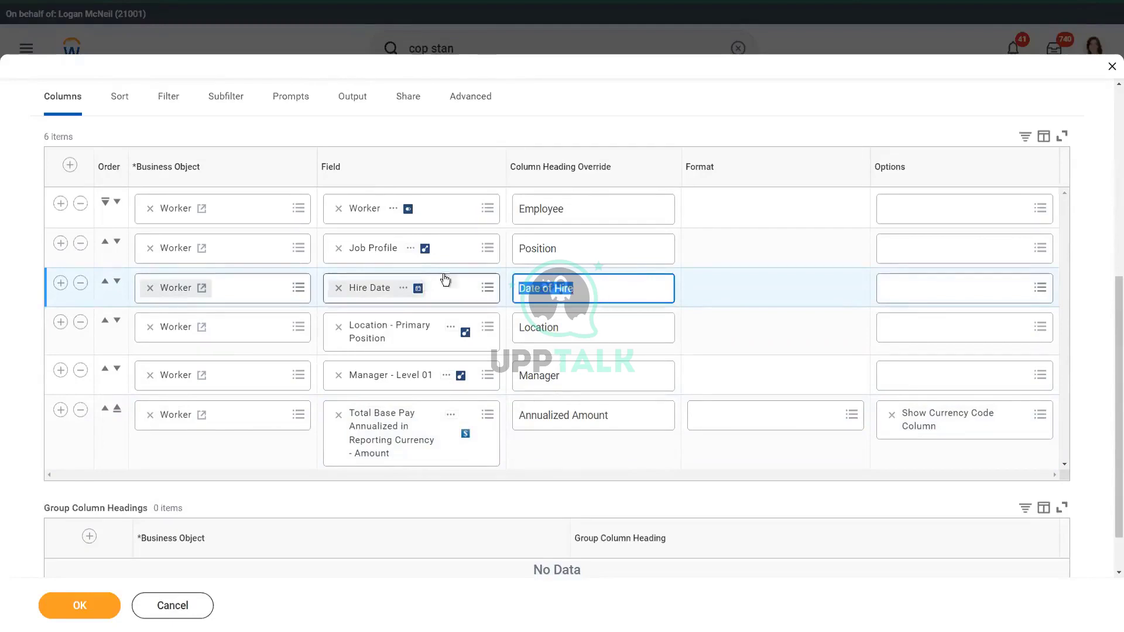
pyautogui.press('Right')
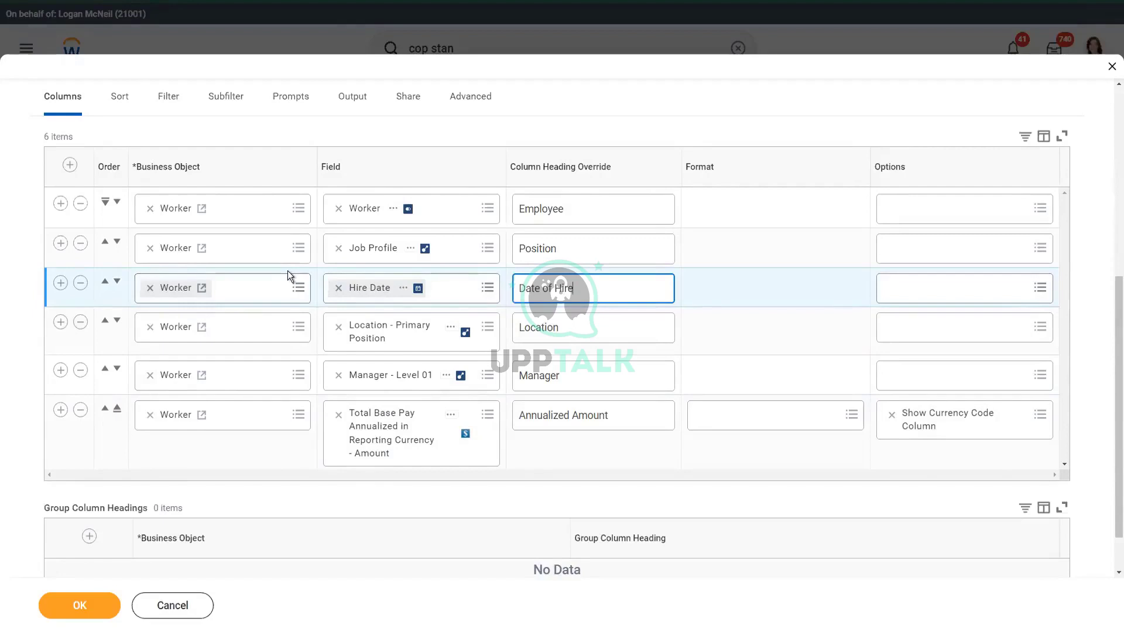
pyautogui.scroll(2, 286, 270)
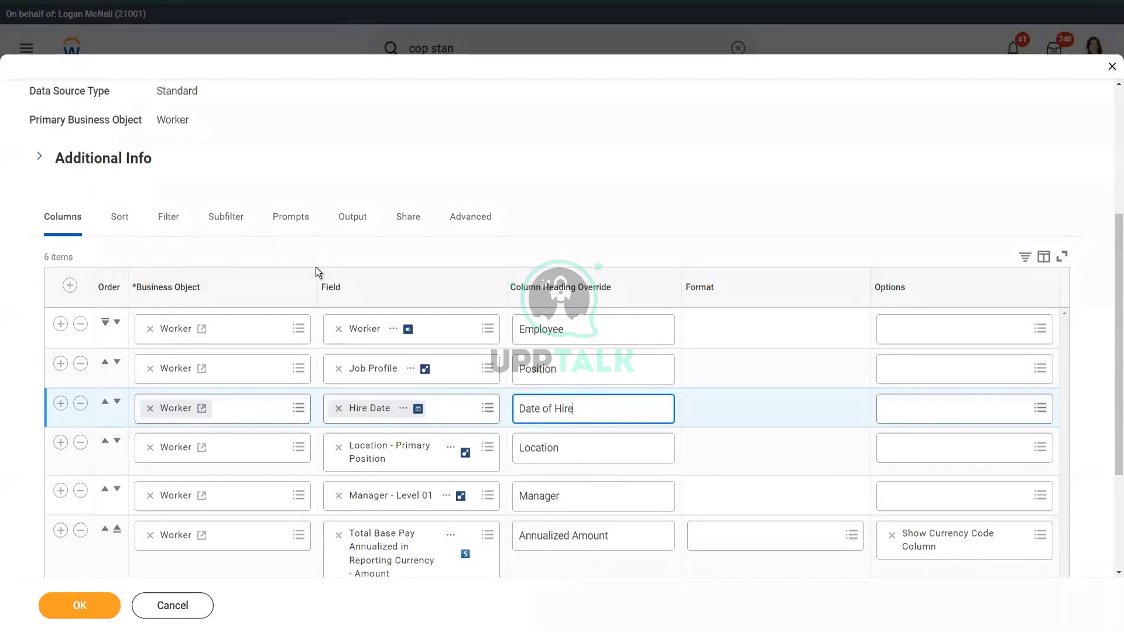
pyautogui.click(121, 218)
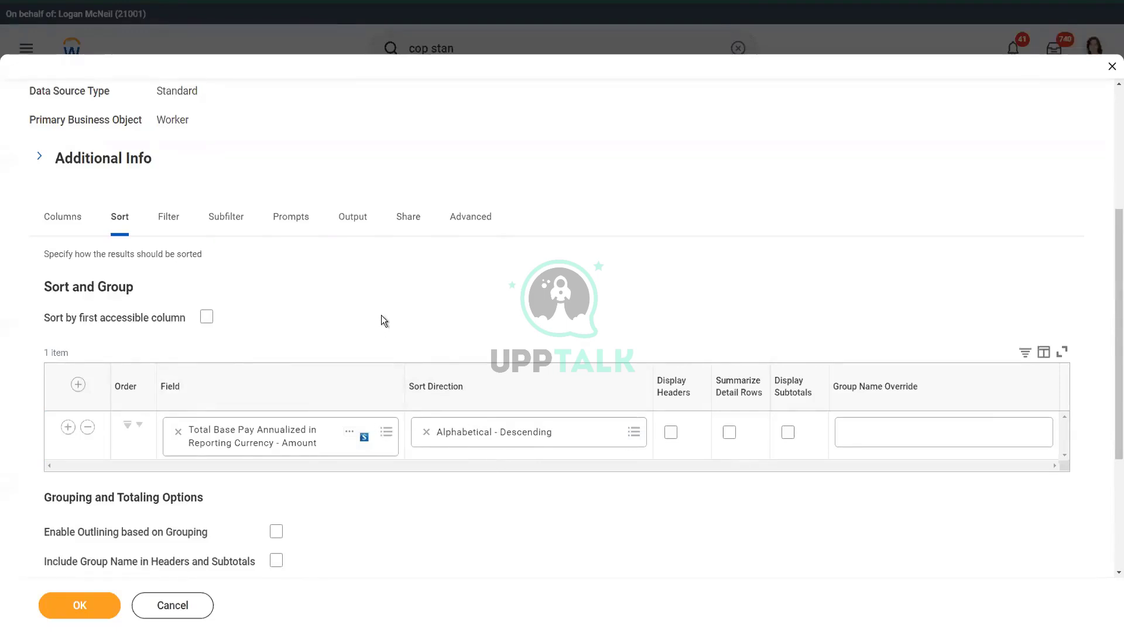
# Insert an empty second sort row below the base pay descending rule.
pyautogui.click(68, 427)
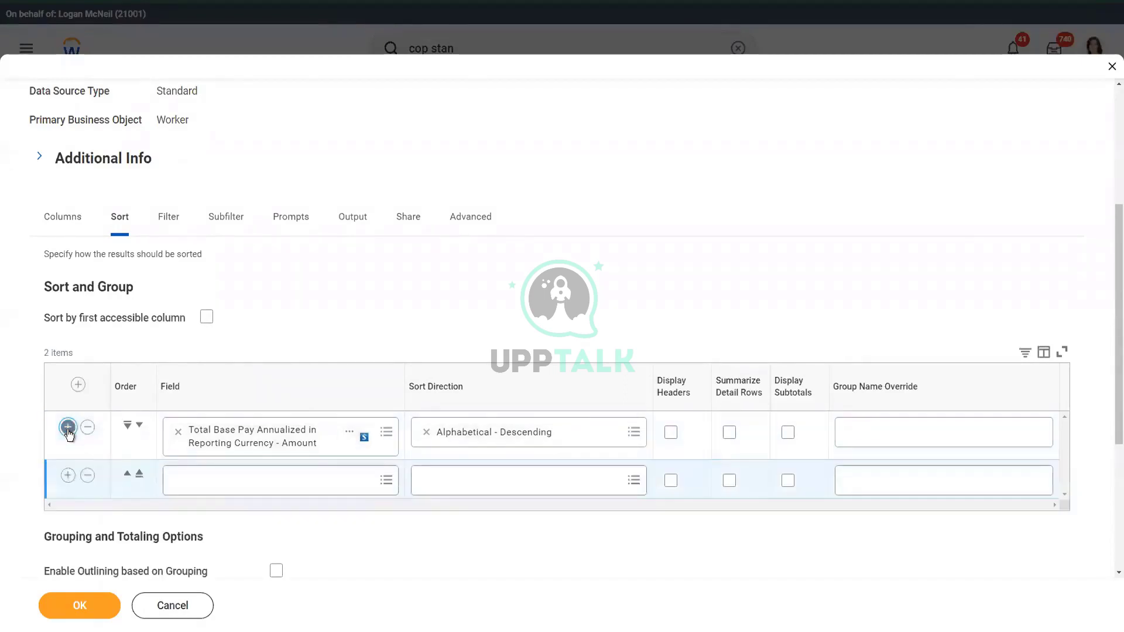
# Choose Hire Date from Fields on Report as the second sort field, left ascending.
pyautogui.click(274, 476)
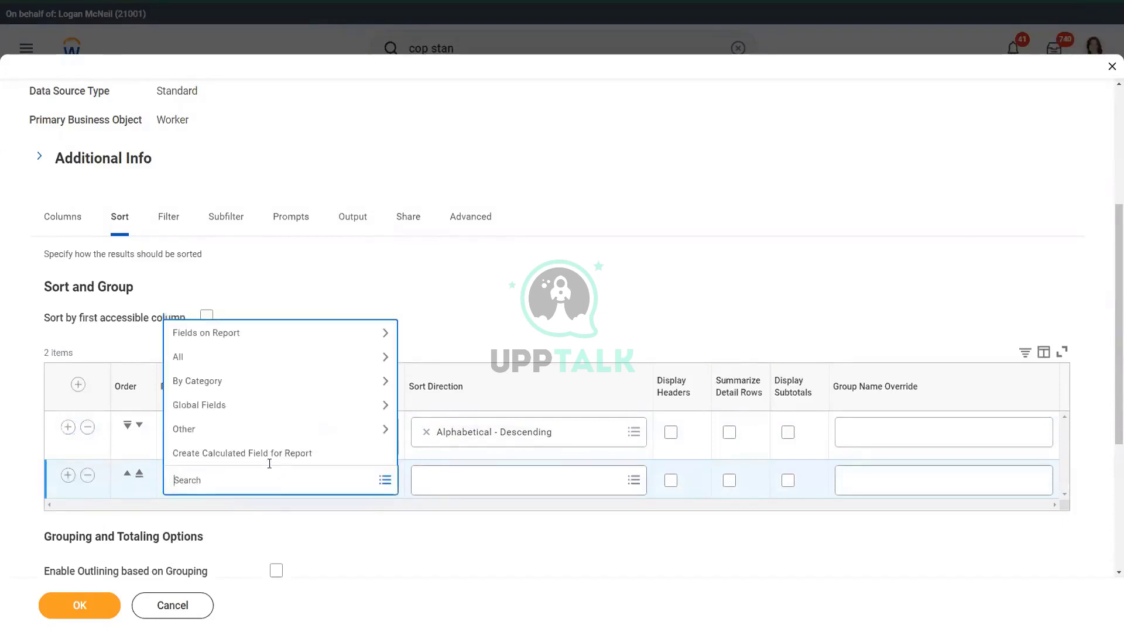
pyautogui.click(244, 335)
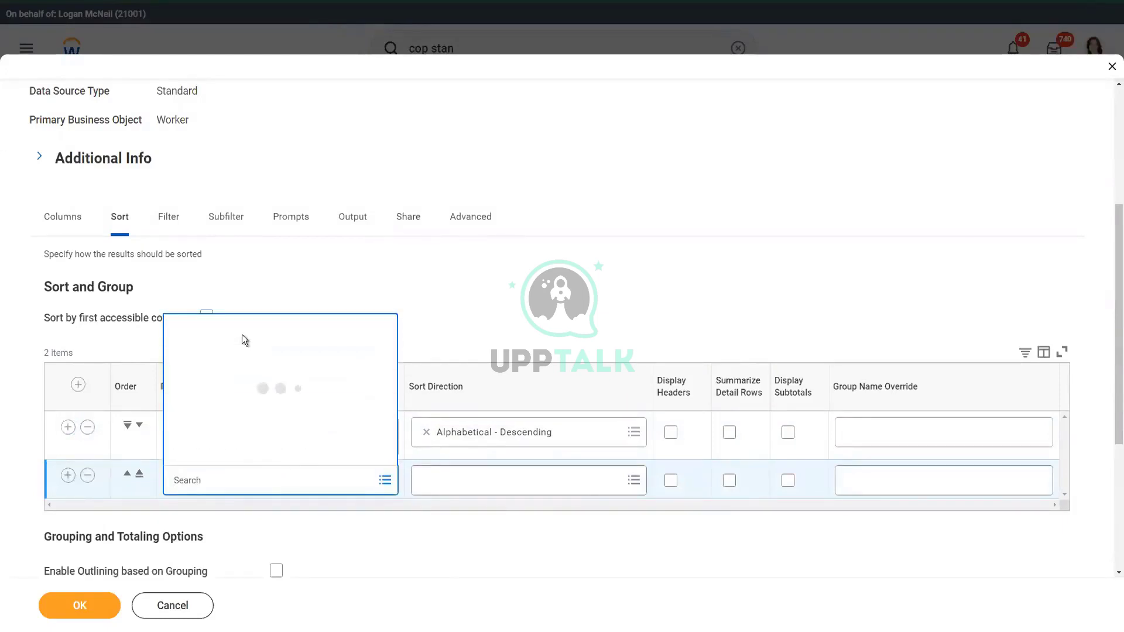
pyautogui.click(246, 336)
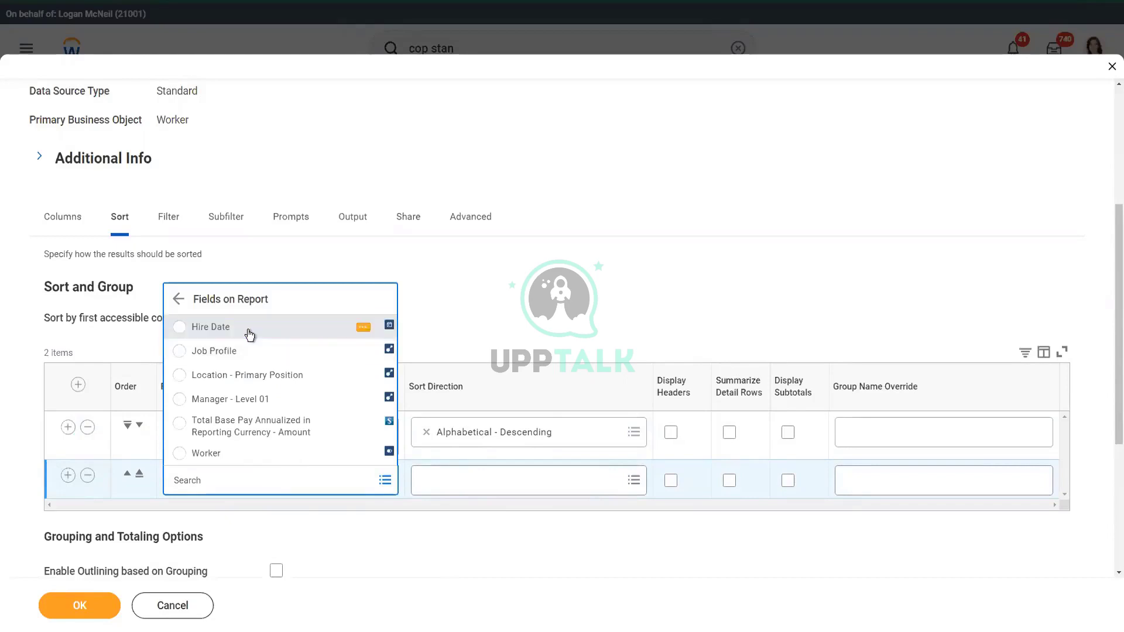
pyautogui.click(248, 330)
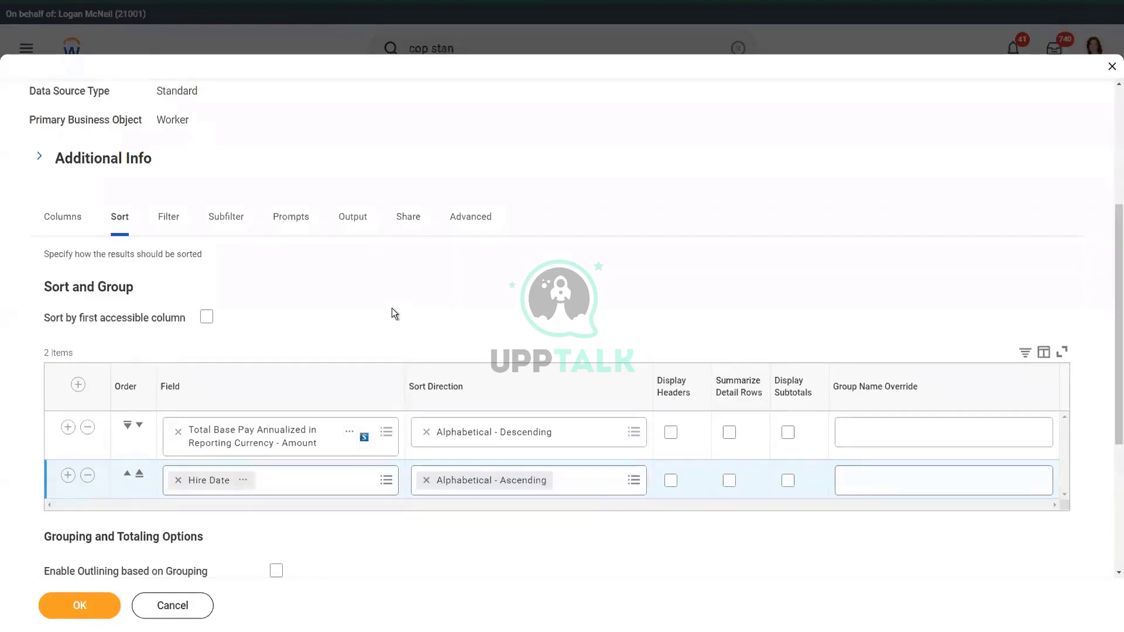
# Go to the Filter tab and add a third Filter on Instances row.
pyautogui.click(169, 225)
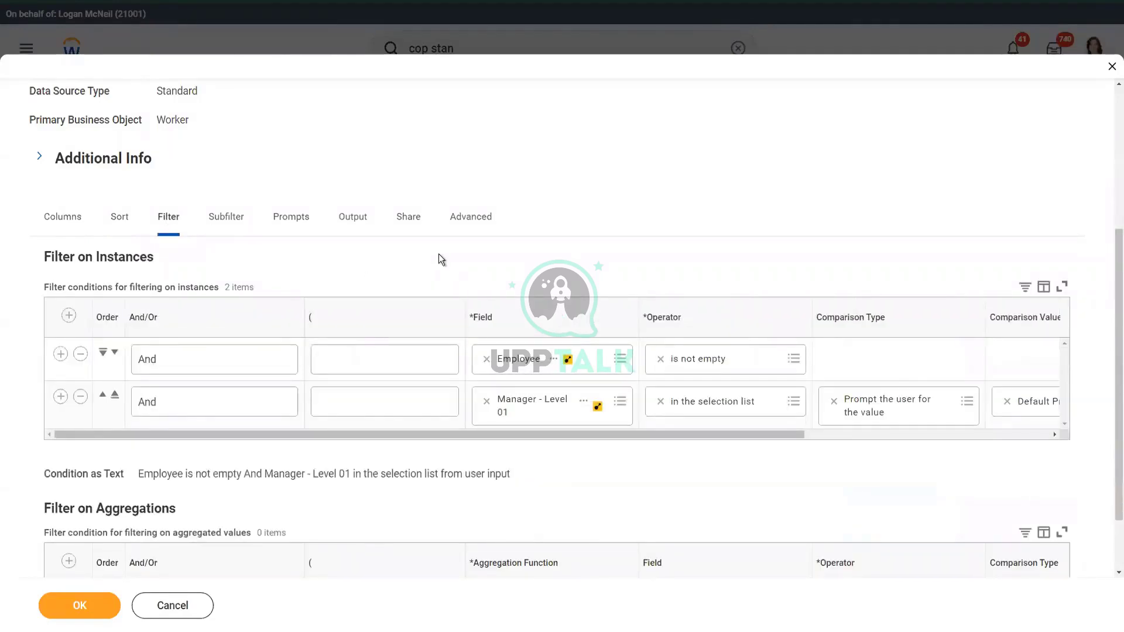
pyautogui.click(60, 397)
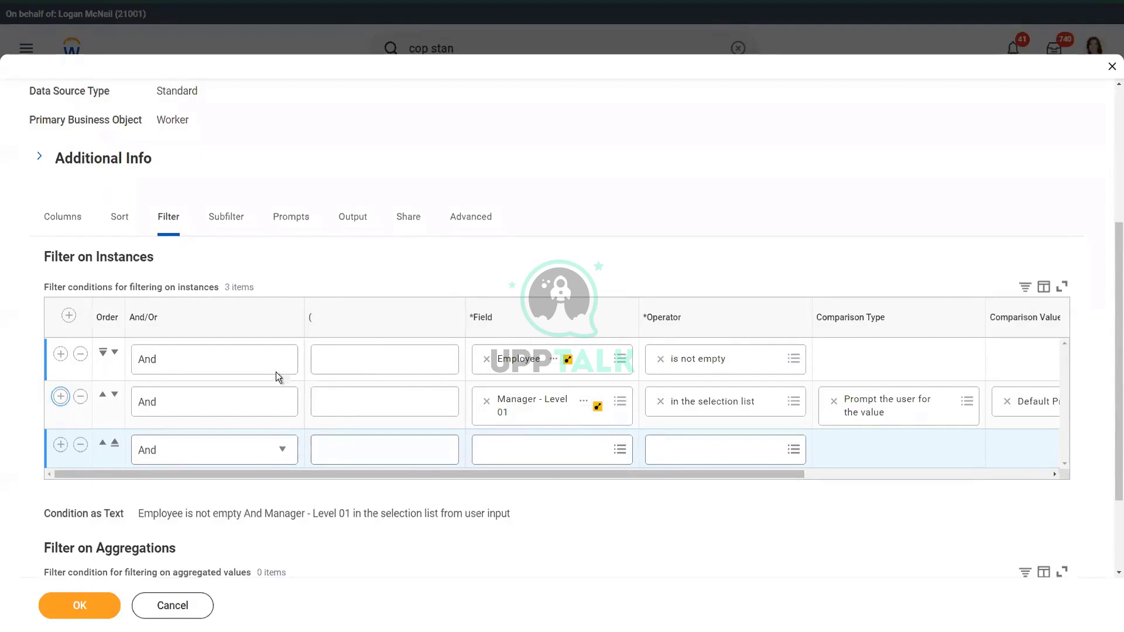
# Set the third filter row's field to Total Base Pay Annualized in Reporting Currency - Amount.
pyautogui.moveTo(392, 473)
pyautogui.mouseDown()
pyautogui.moveTo(444, 466)
pyautogui.moveTo(402, 473)
pyautogui.mouseUp()
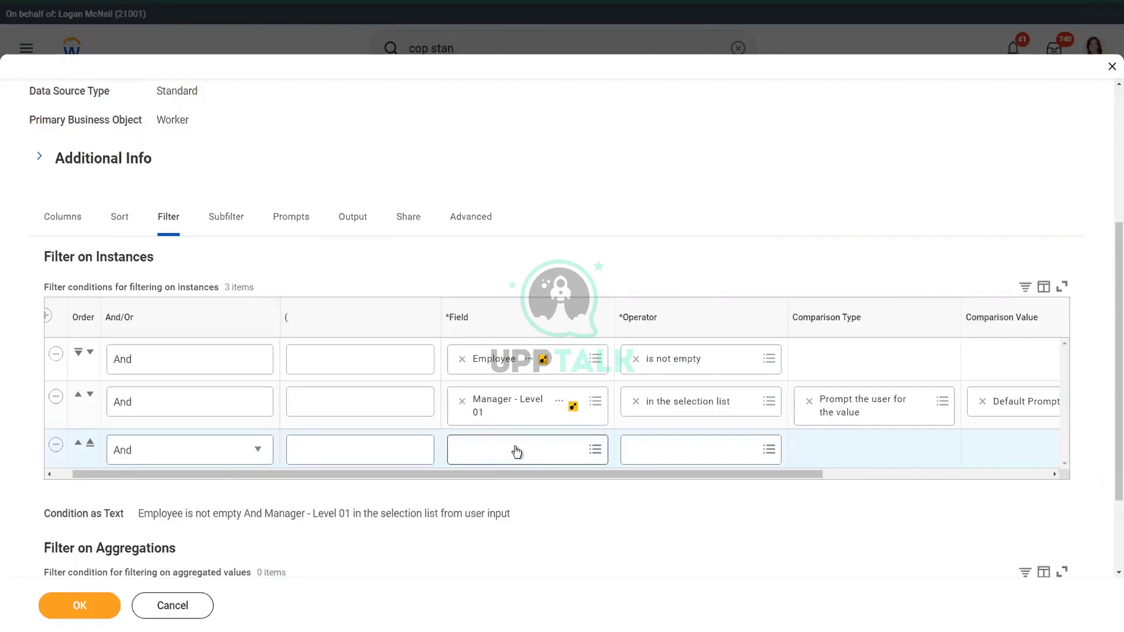
pyautogui.click(516, 450)
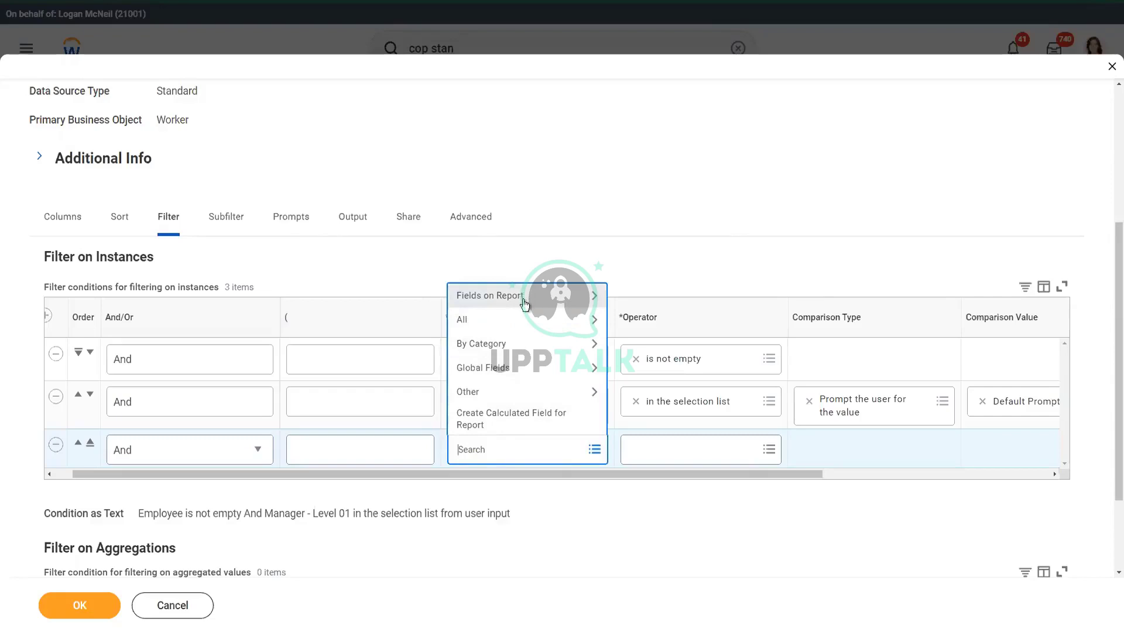
pyautogui.click(524, 303)
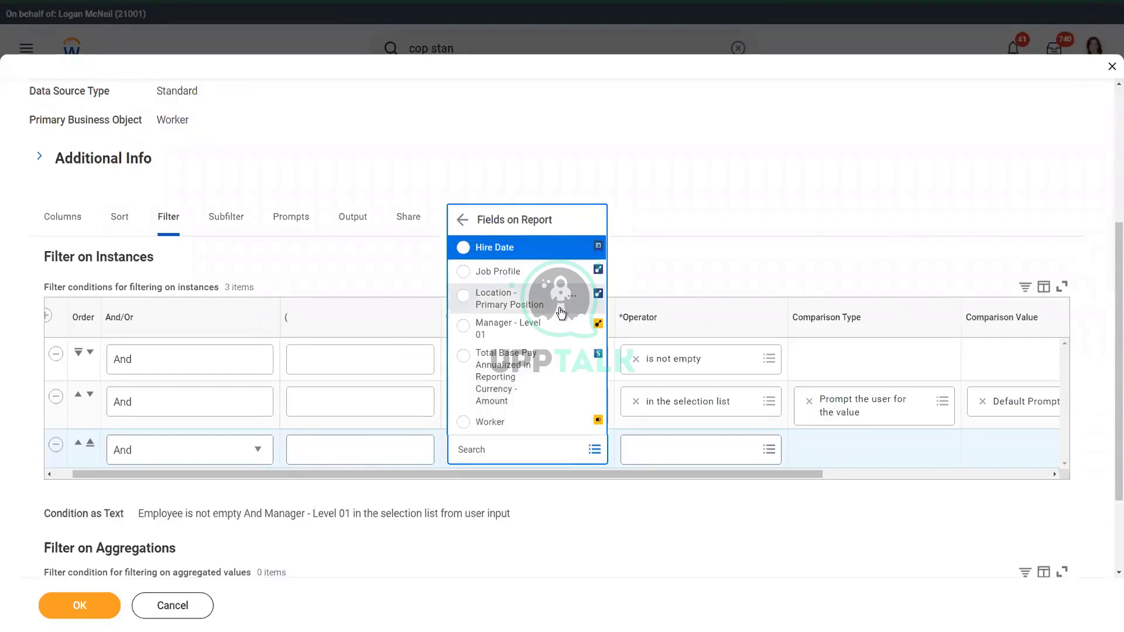
pyautogui.click(509, 374)
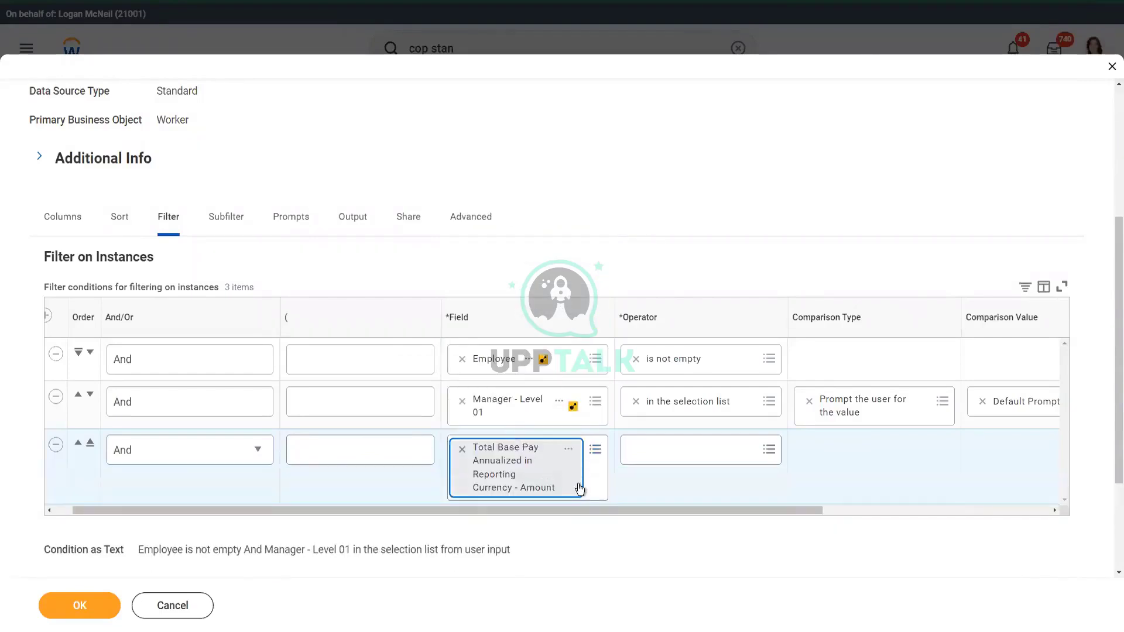
# Set the filter operator to greater than or equal to, with comparison value 1.
pyautogui.click(769, 449)
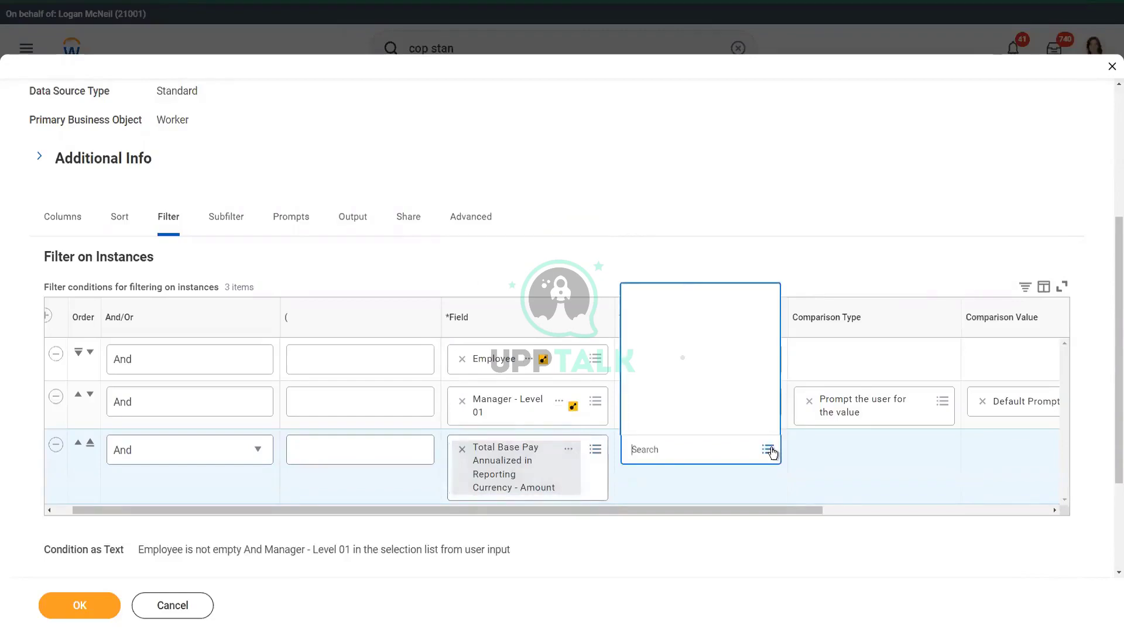
pyautogui.click(718, 399)
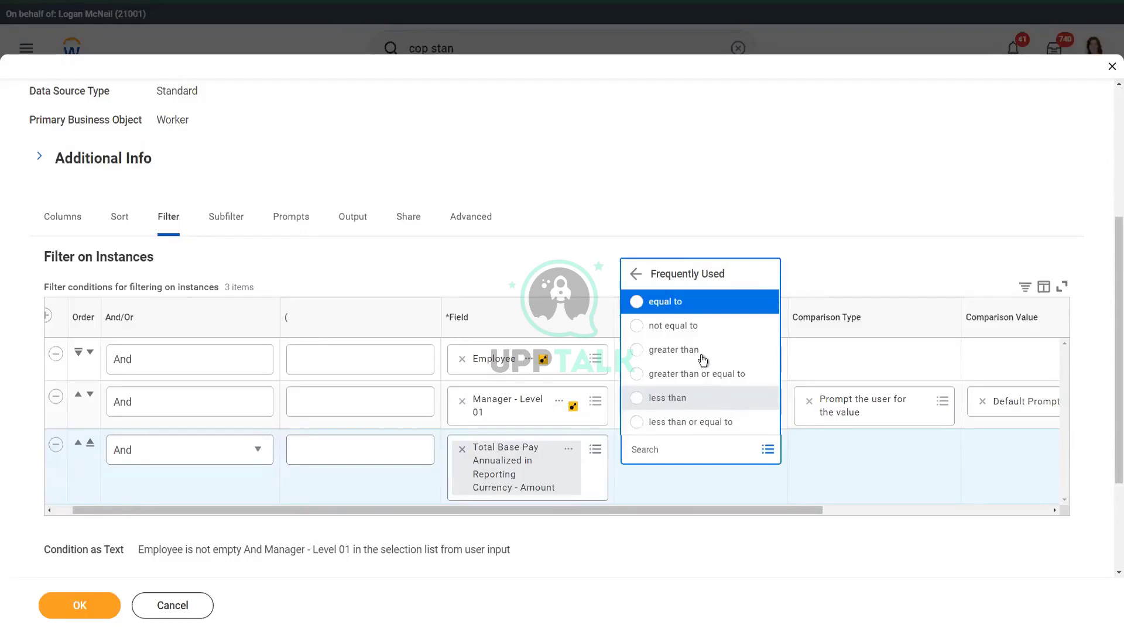
pyautogui.click(697, 375)
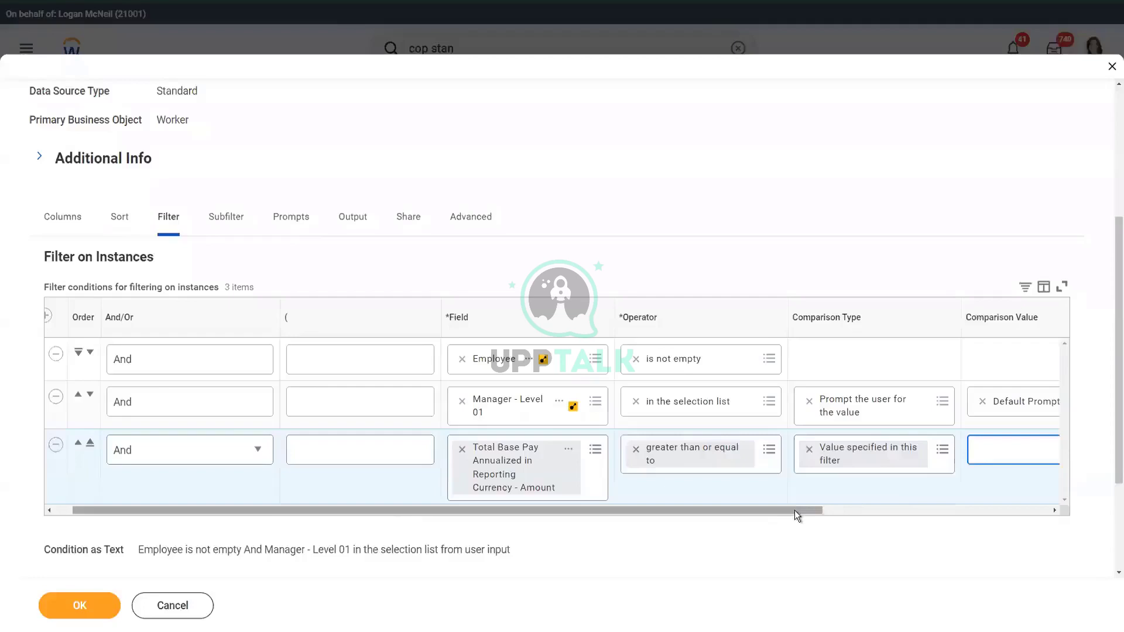
pyautogui.moveTo(795, 510); pyautogui.dragTo(934, 510)
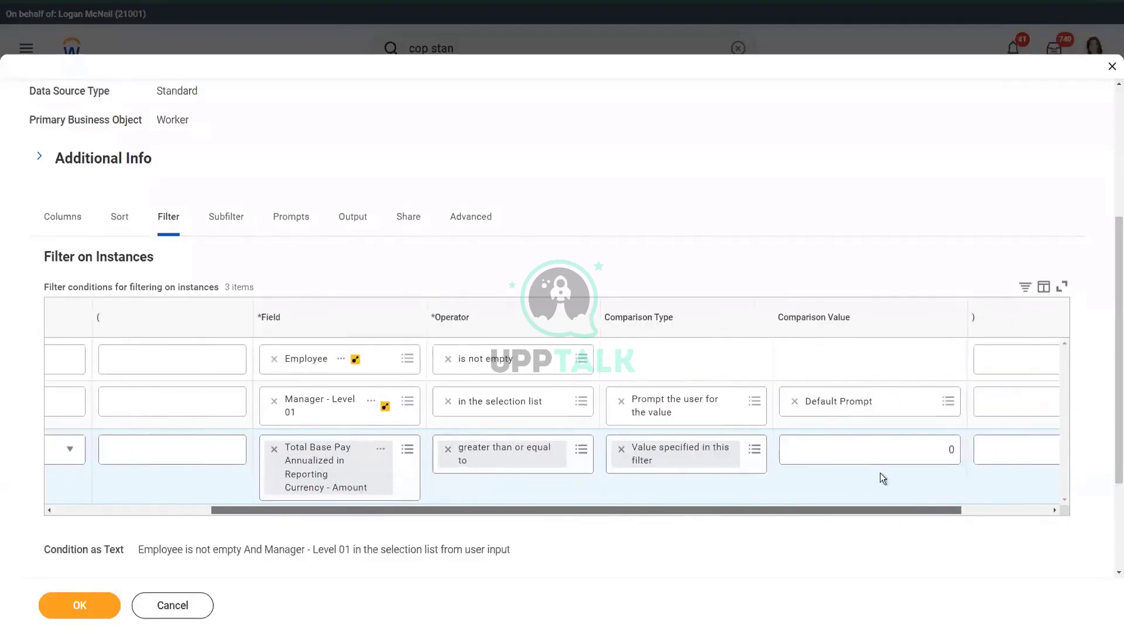
pyautogui.click(909, 448)
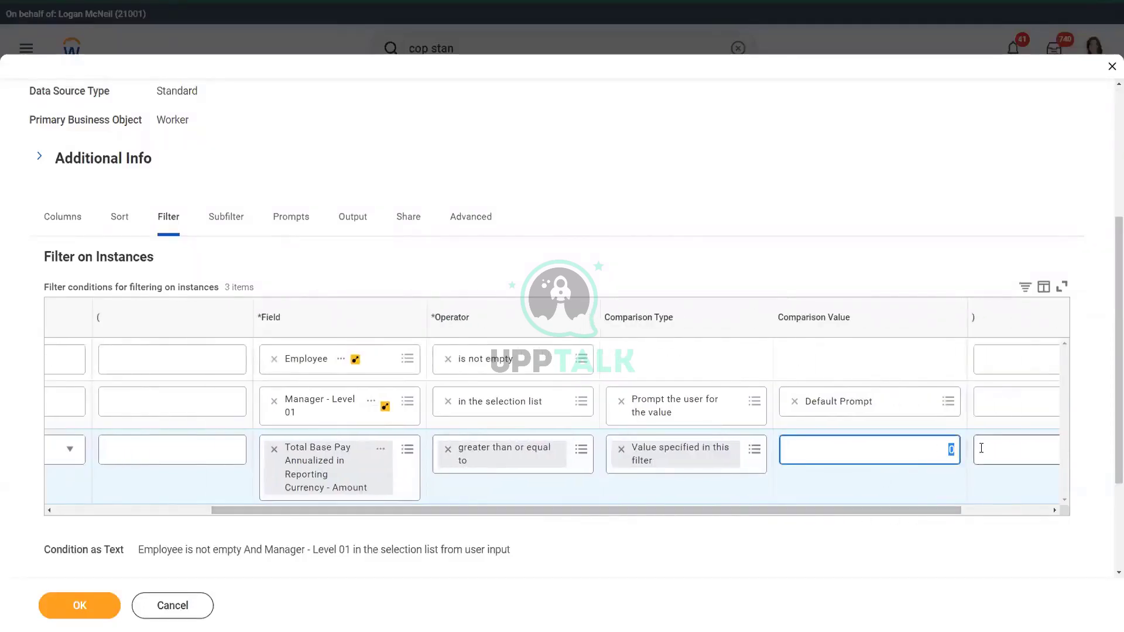
pyautogui.write('0.01')
pyautogui.press('BackSpace')
pyautogui.press('BackSpace')
pyautogui.press('BackSpace')
pyautogui.press('BackSpace')
pyautogui.write('1')
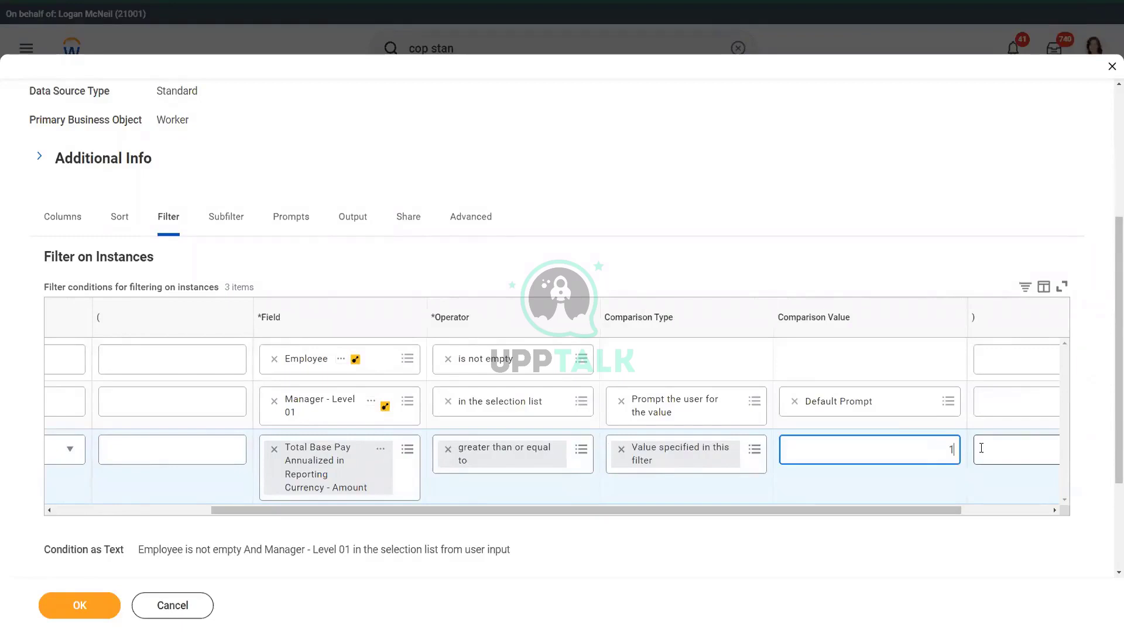